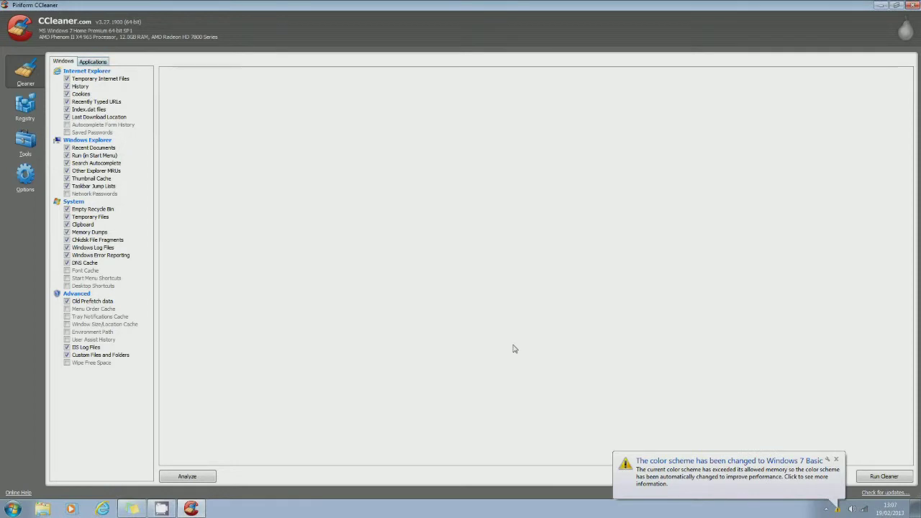
Check the Windows and Applications cleaning categories, and run the cleaner with the existing selections
click(839, 459)
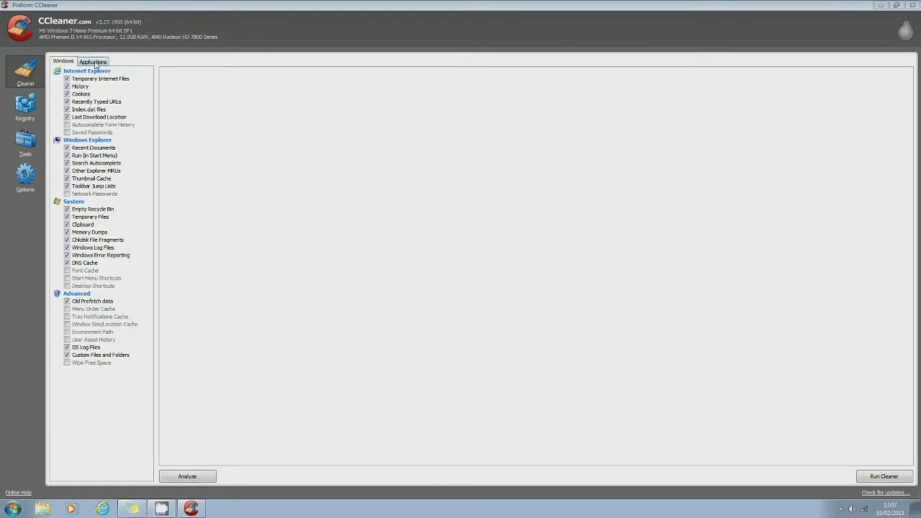
click(92, 62)
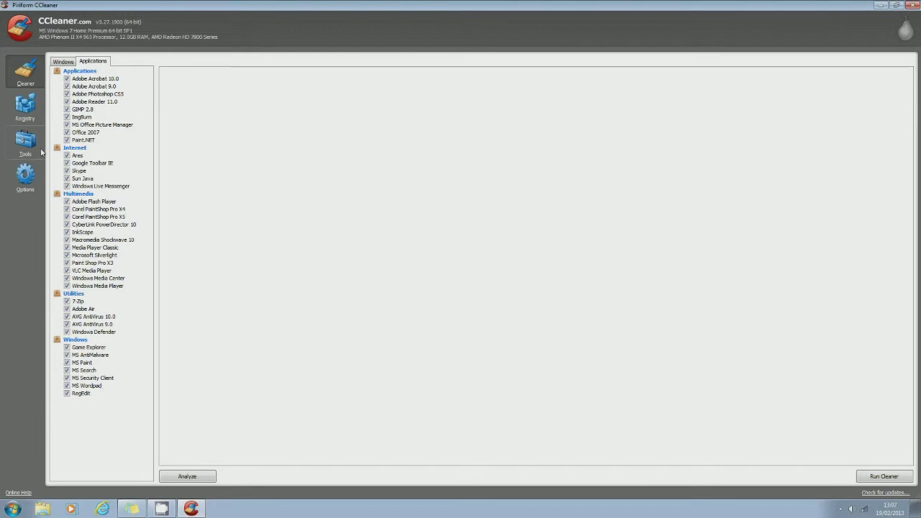
click(62, 62)
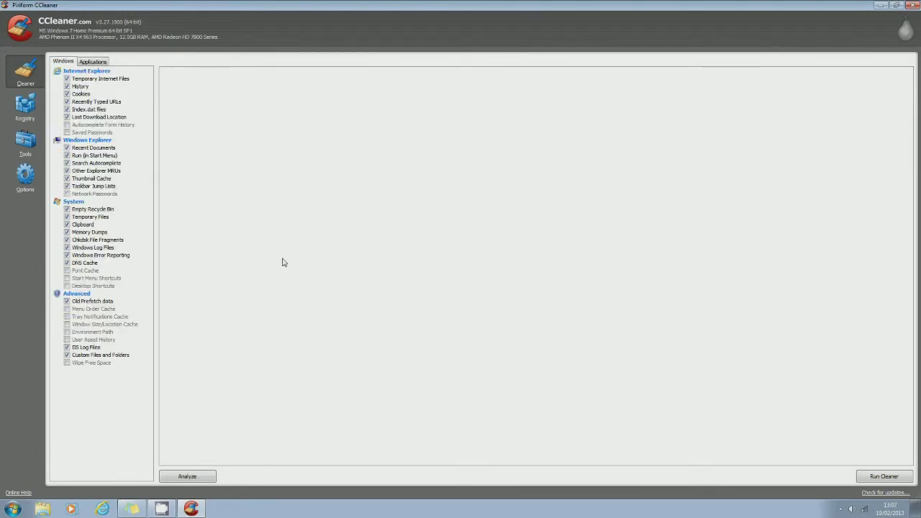
click(885, 477)
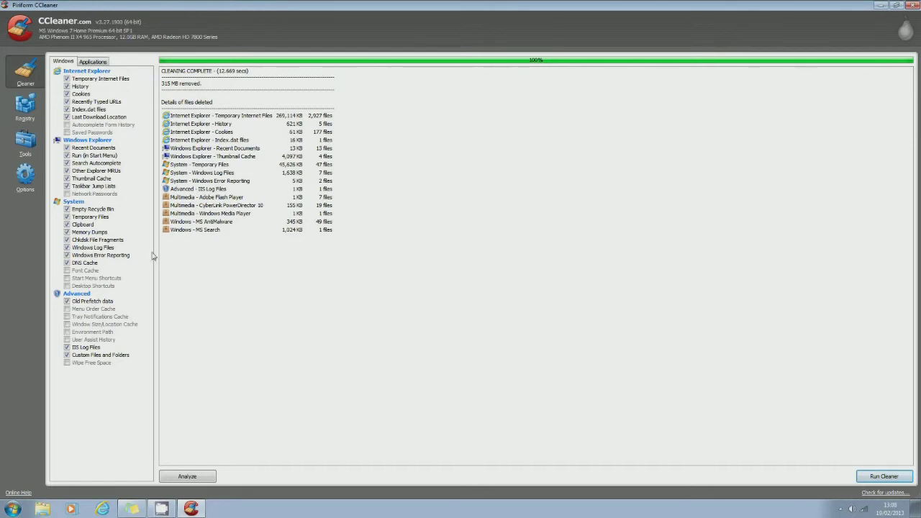
Scan the registry for issues with all registry cleaner categories enabled
click(14, 115)
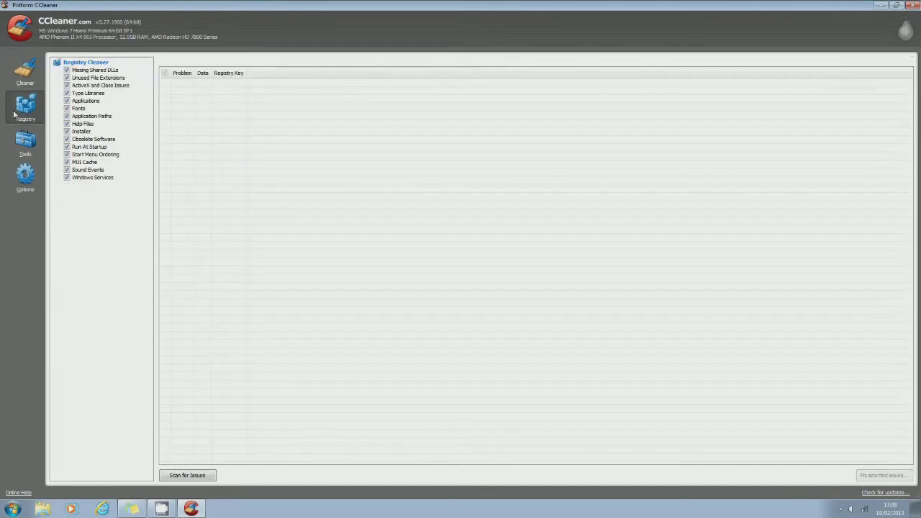
click(184, 477)
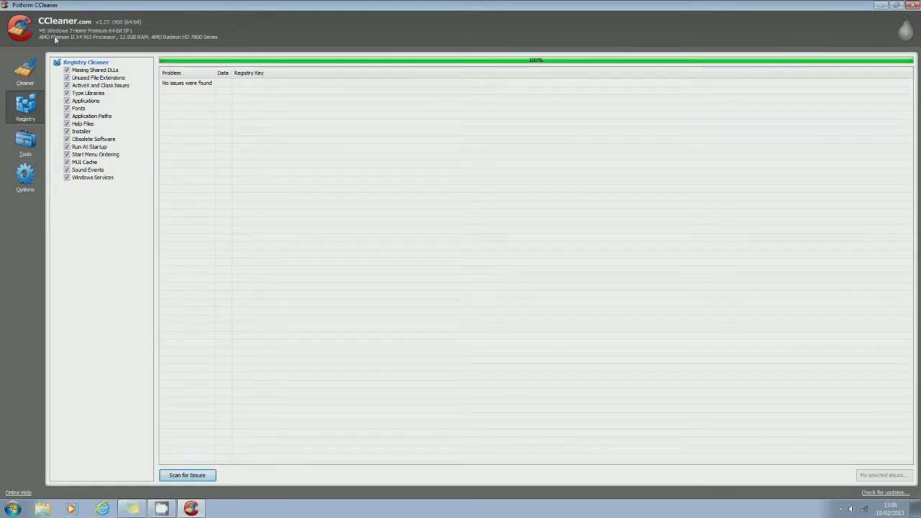
Look through the list of installed programs available for uninstalling
click(19, 155)
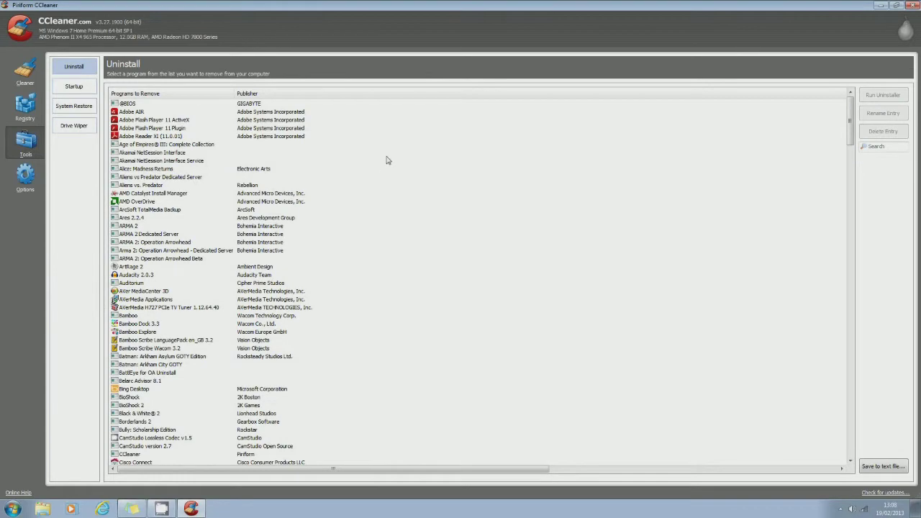
scroll(386, 159, down, 15)
scroll(386, 159, down, 20)
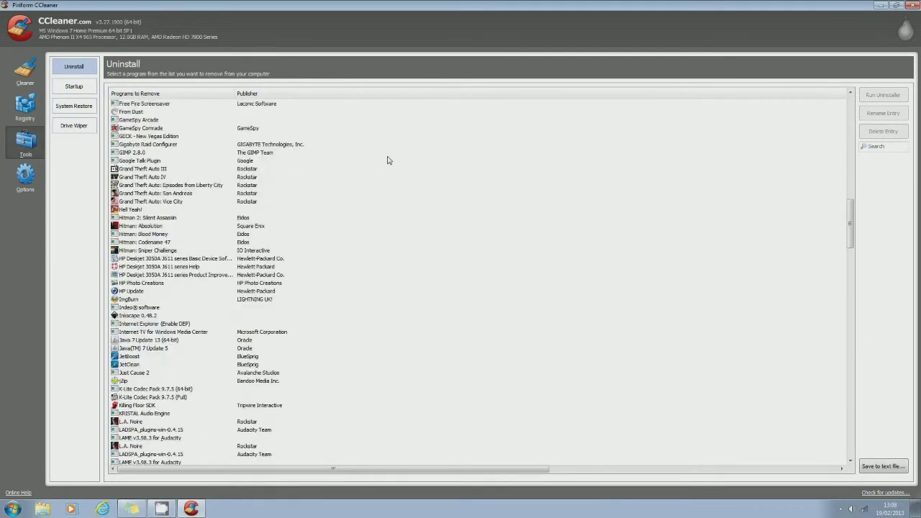
scroll(387, 159, up, 20)
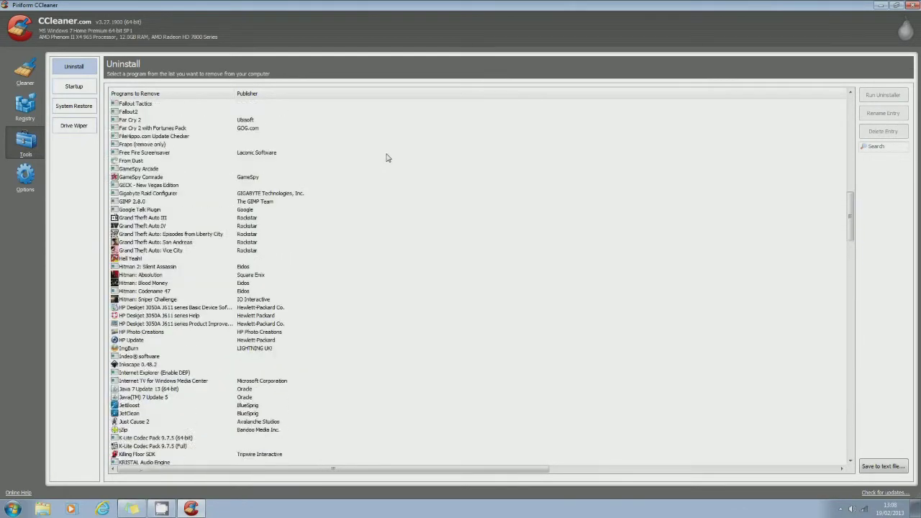
scroll(385, 159, up, 20)
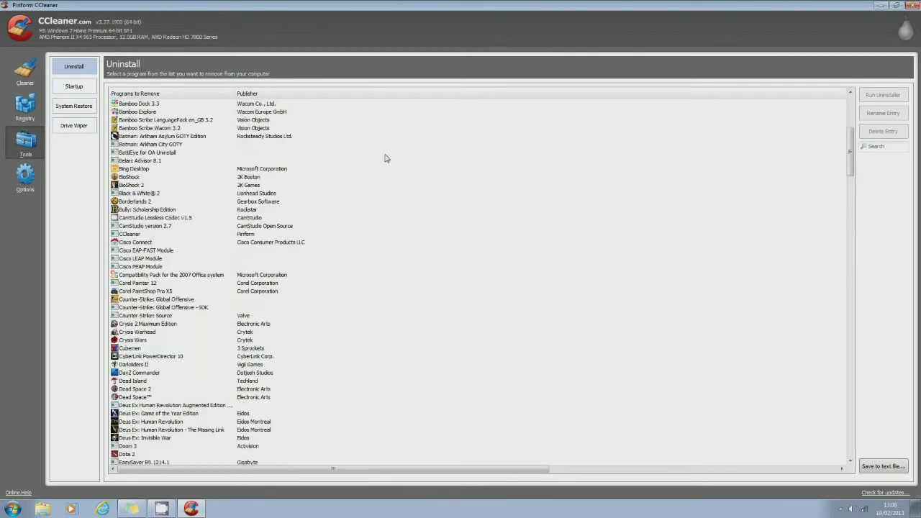
Disable the MSC entry among the Windows startup programs and enable it again
click(74, 87)
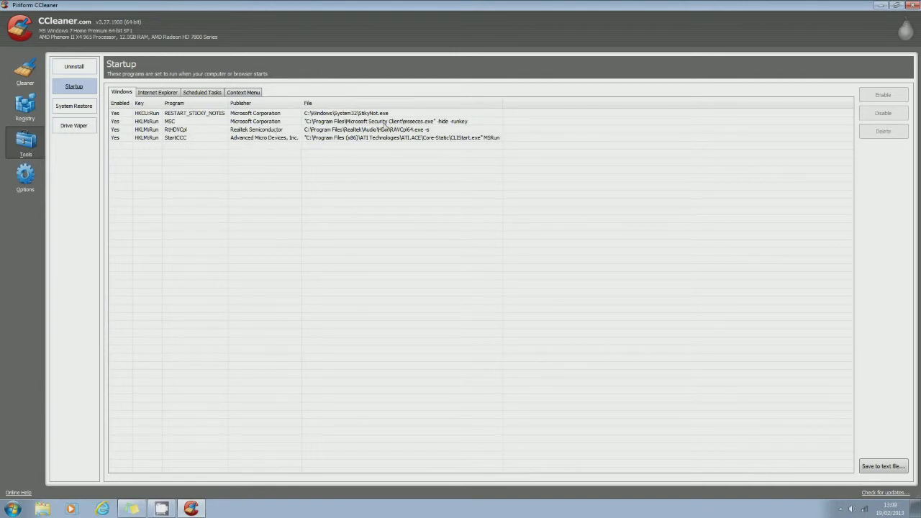
click(383, 124)
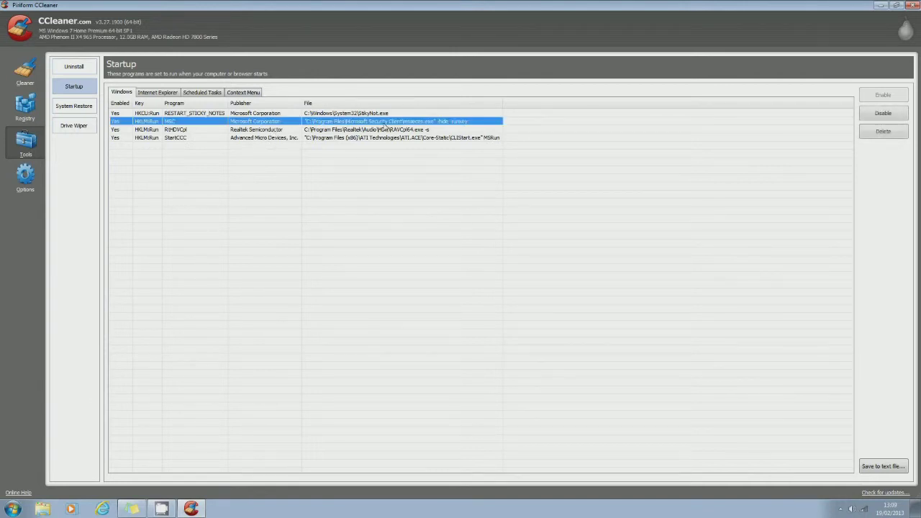
click(873, 117)
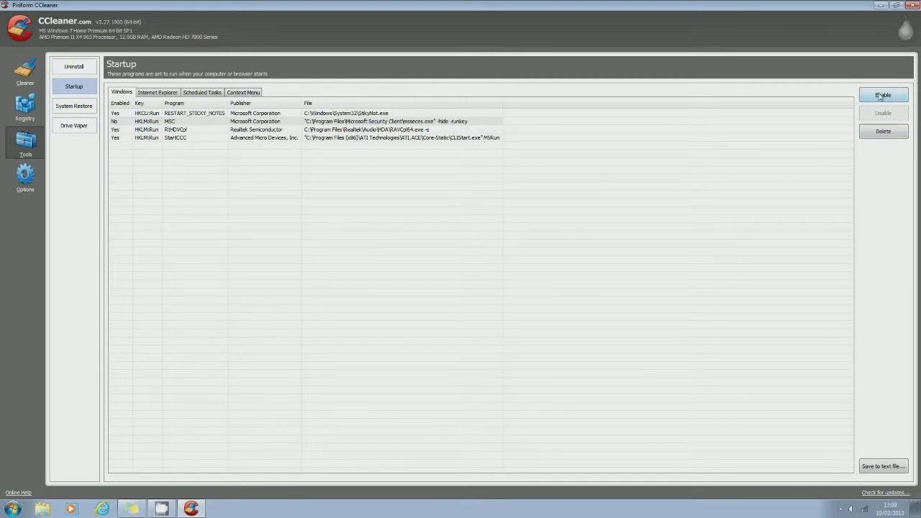
click(880, 97)
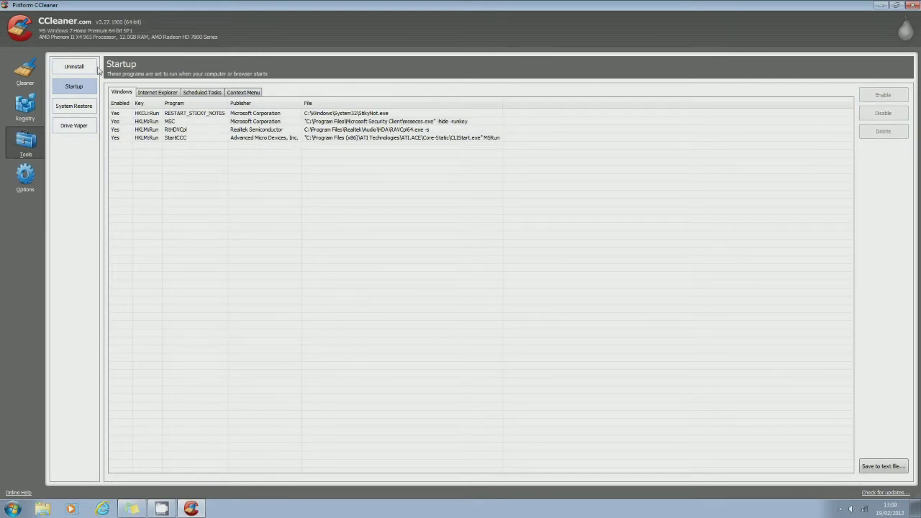
Review the Internet Explorer, Scheduled Tasks and Context Menu startup entries
click(161, 96)
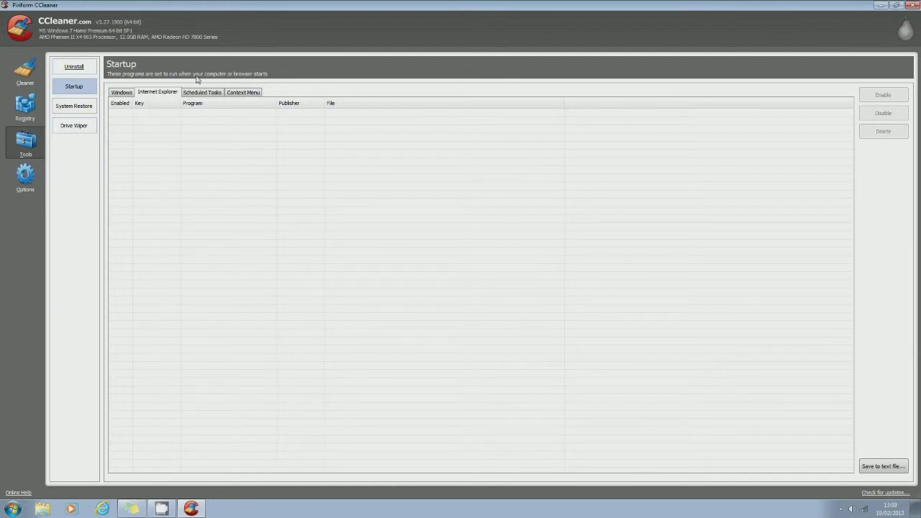
click(209, 94)
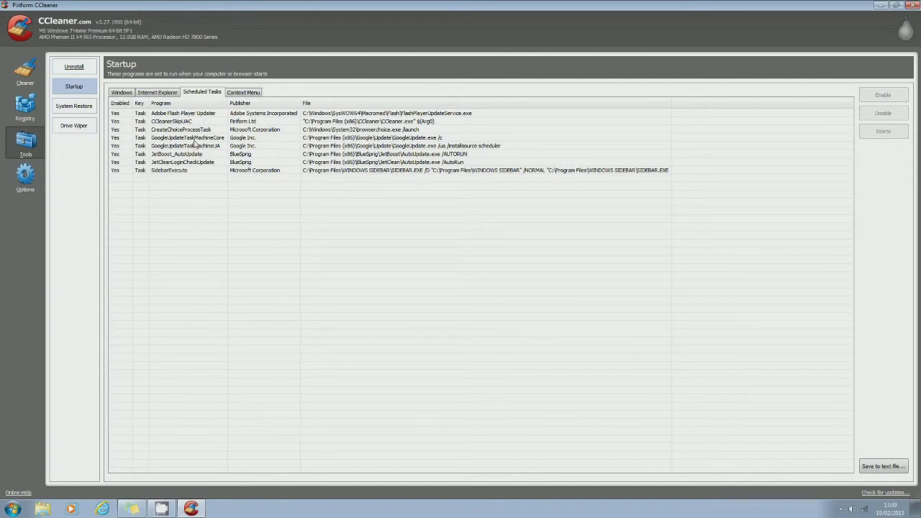
click(244, 94)
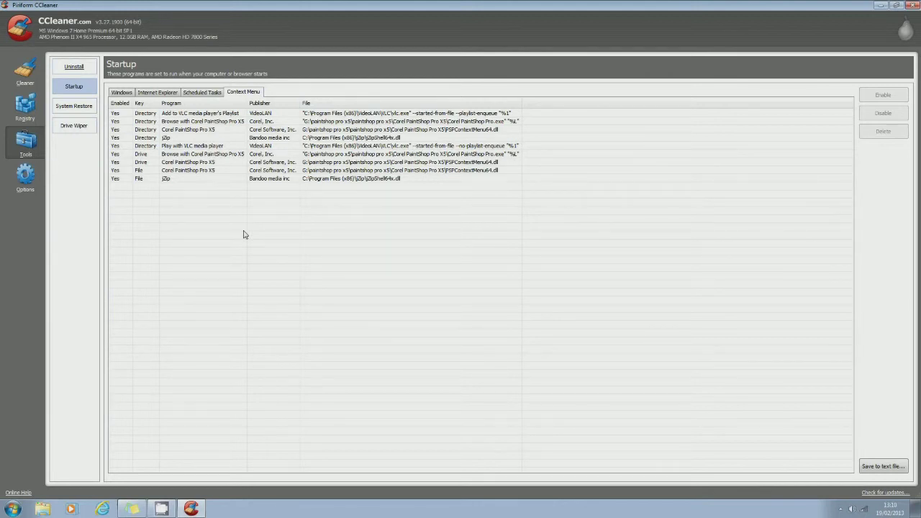
Disable the "Play with VLC media player" context menu entry and enable it again
click(208, 147)
click(877, 117)
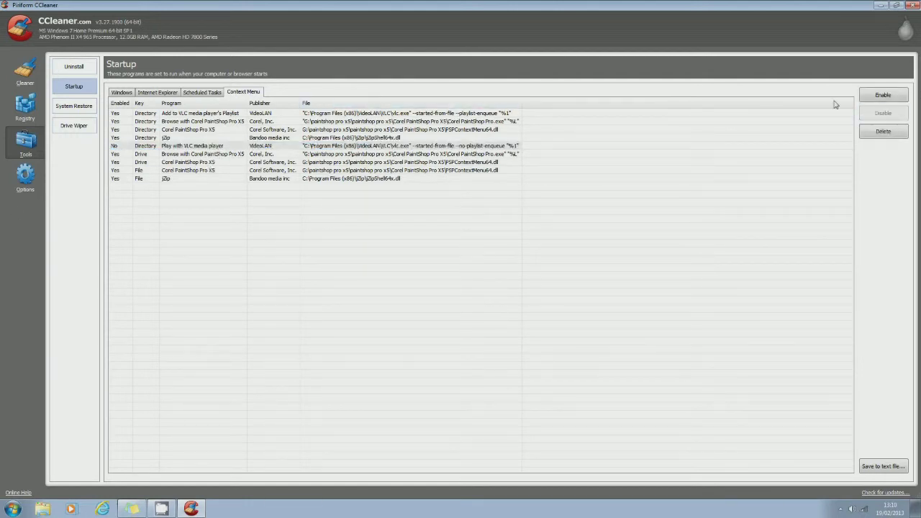
click(878, 98)
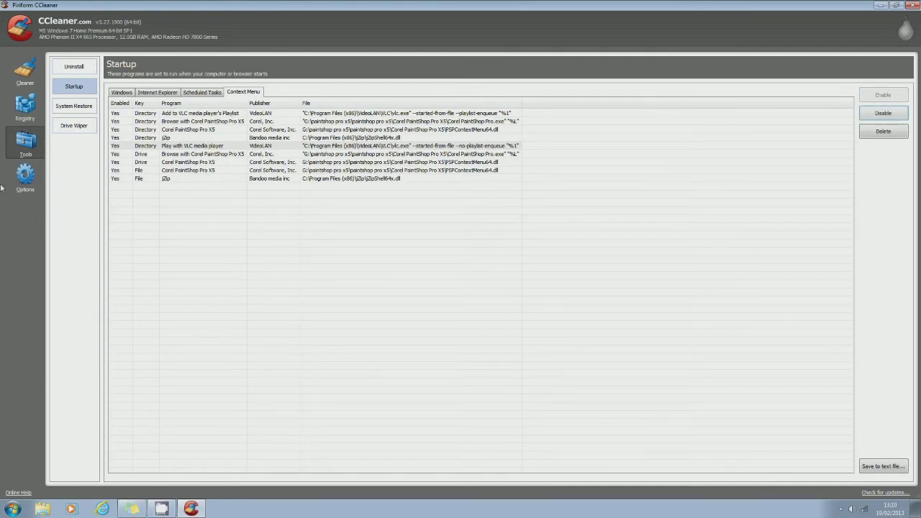
View the System Restore points and the Drive Wiper options
click(81, 107)
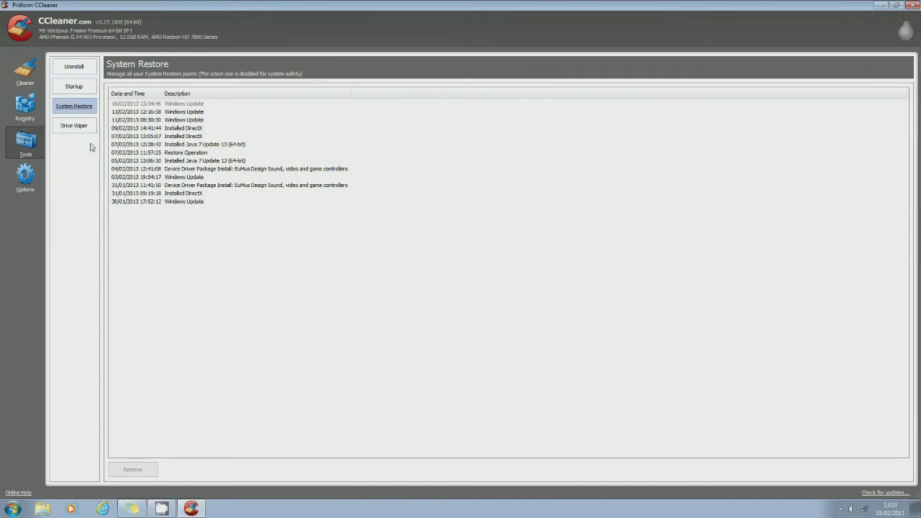
click(74, 126)
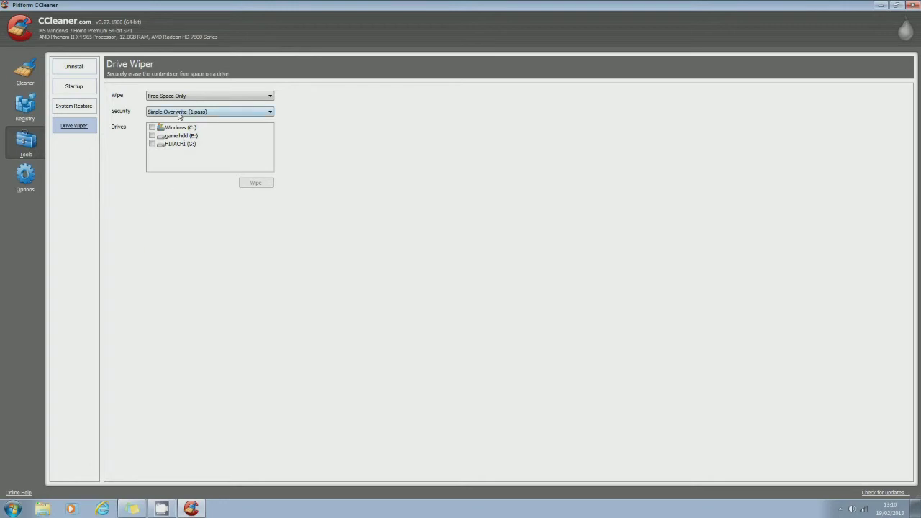
Review the program's basic settings for language, secure deletion and free space wiping
click(9, 177)
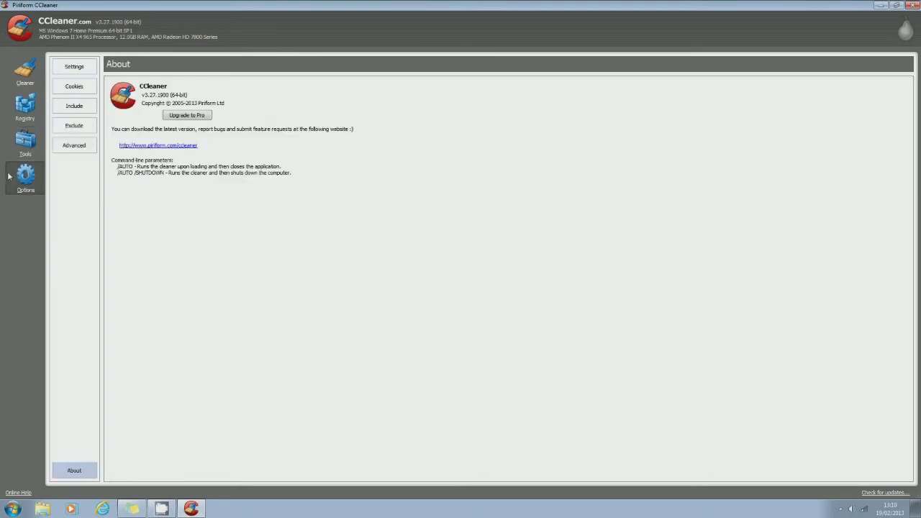
click(69, 68)
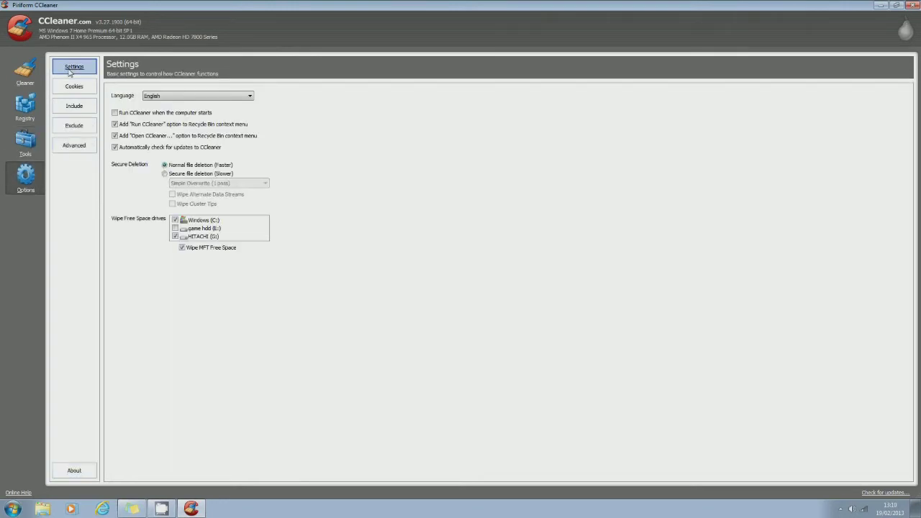
click(66, 89)
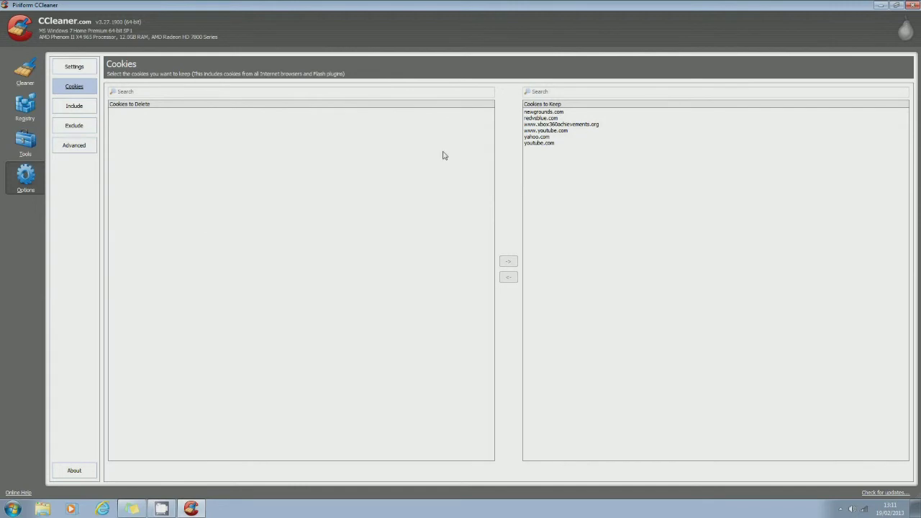
click(544, 131)
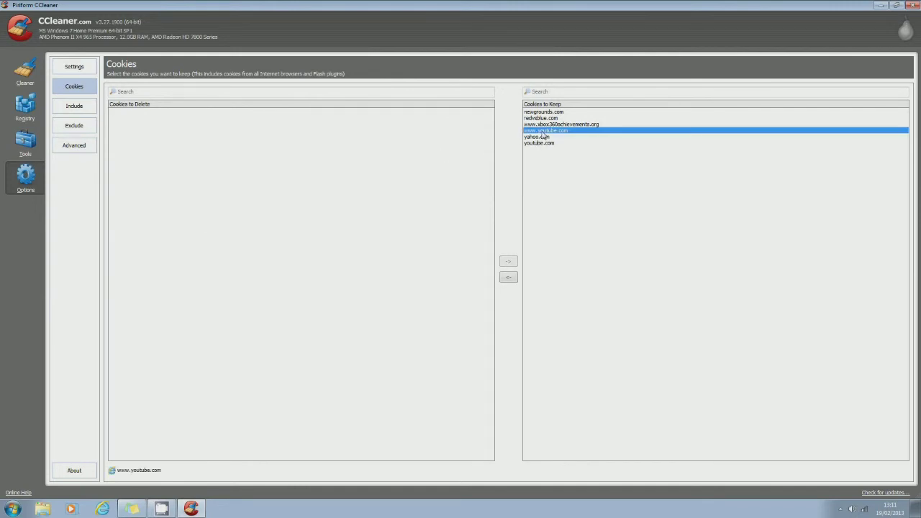
click(508, 279)
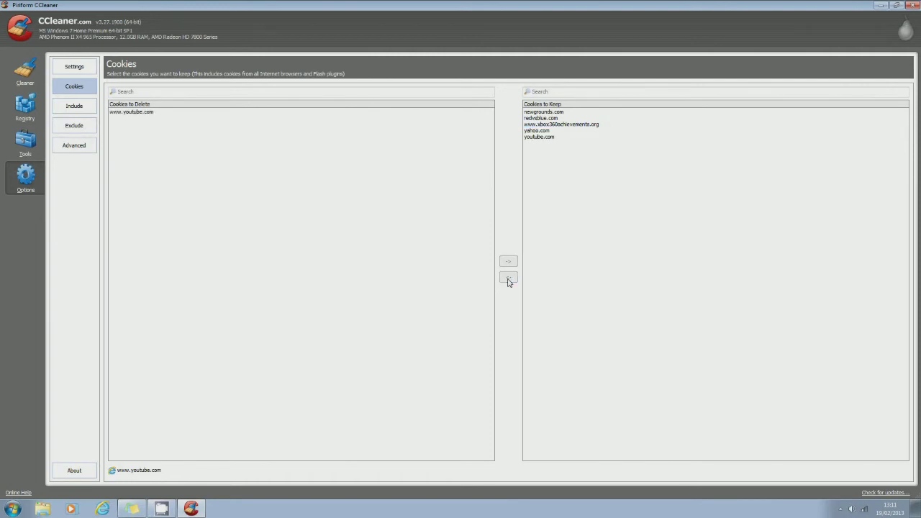
click(129, 113)
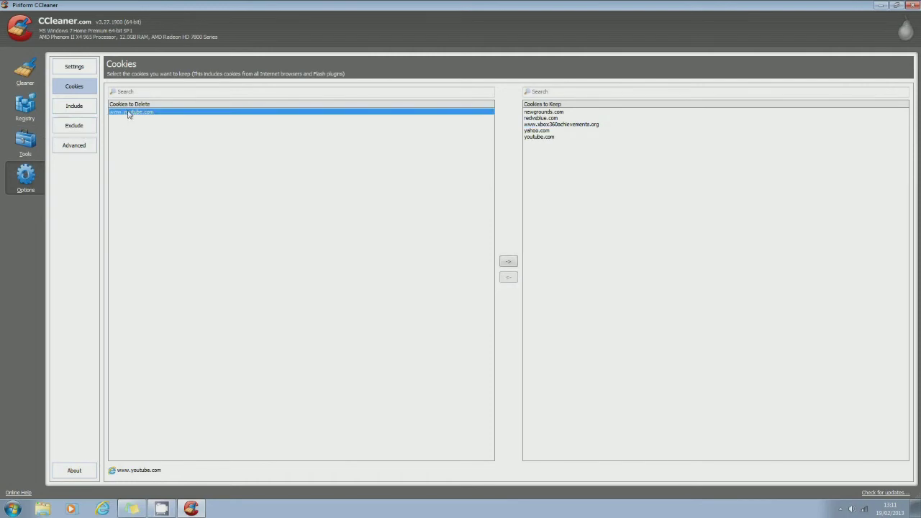
click(508, 262)
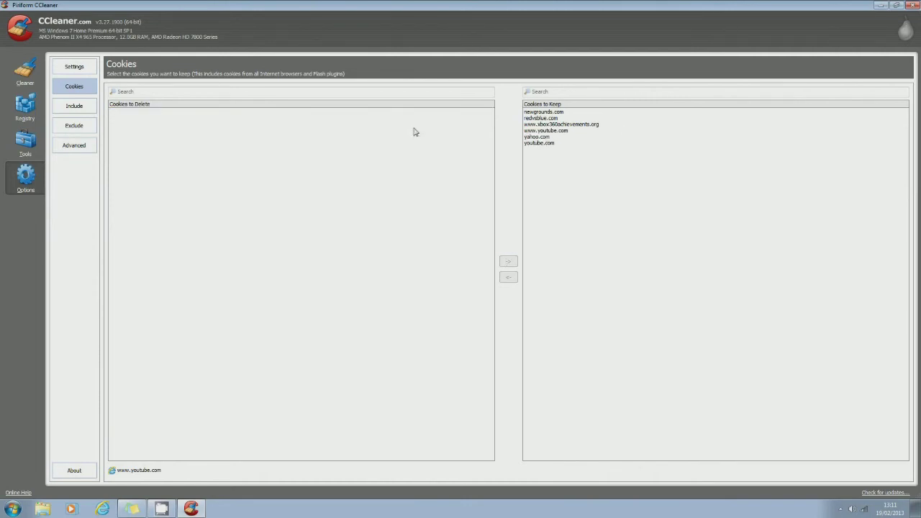
Review the Include, Exclude and Advanced options
click(65, 108)
click(73, 125)
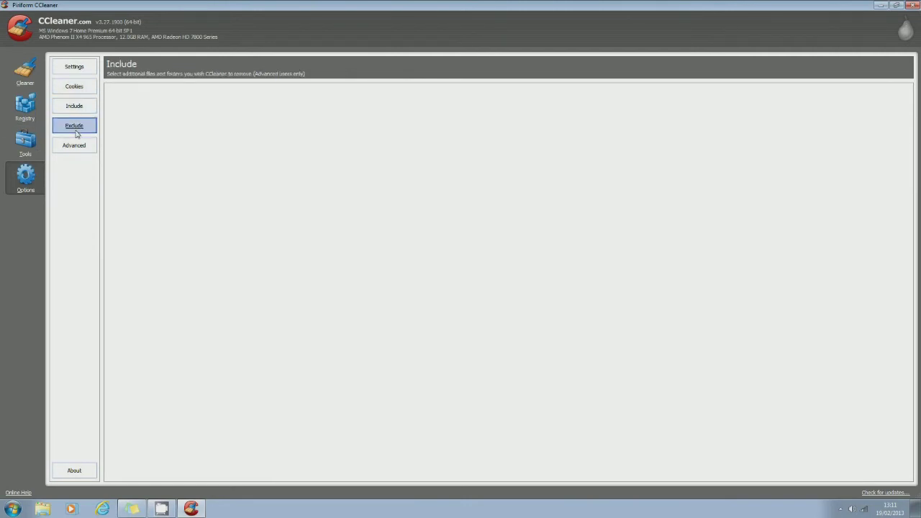
click(74, 146)
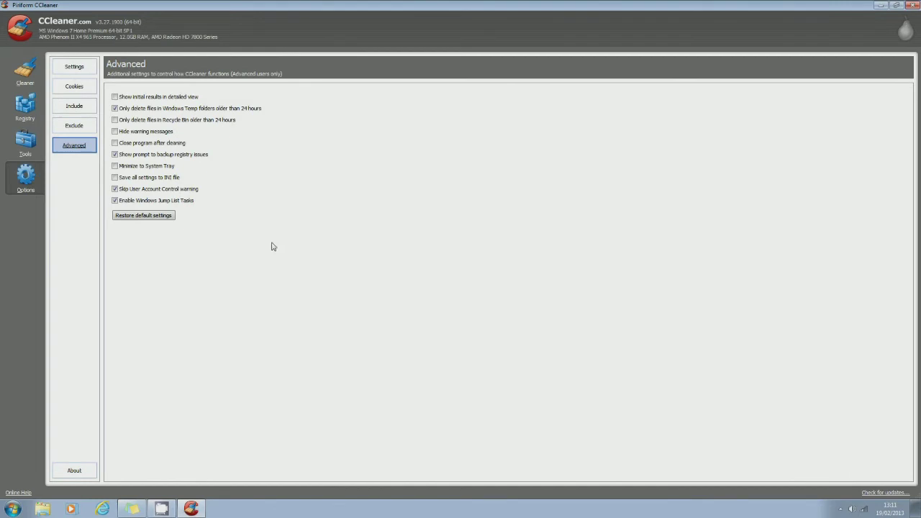